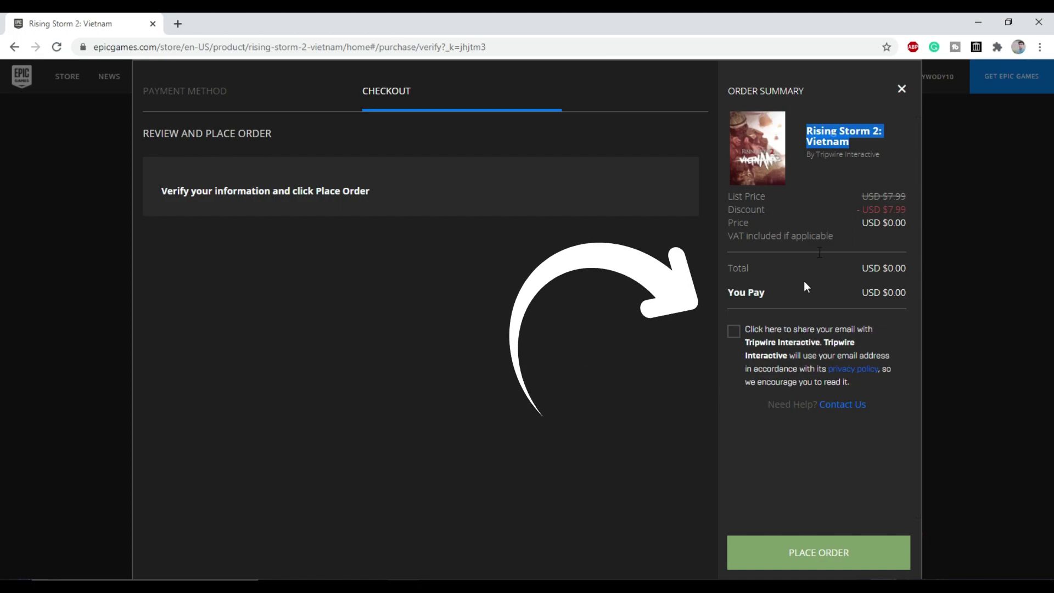
Step: Agree to share the email with Tripwire Interactive and place the free Rising Storm 2: Vietnam order
left_click(735, 332)
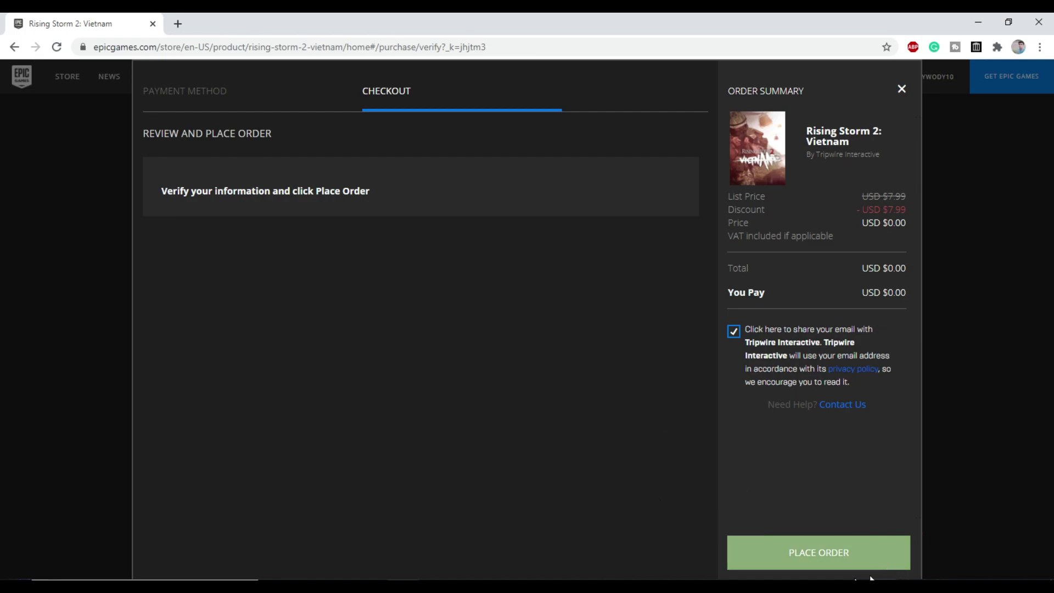
left_click(827, 556)
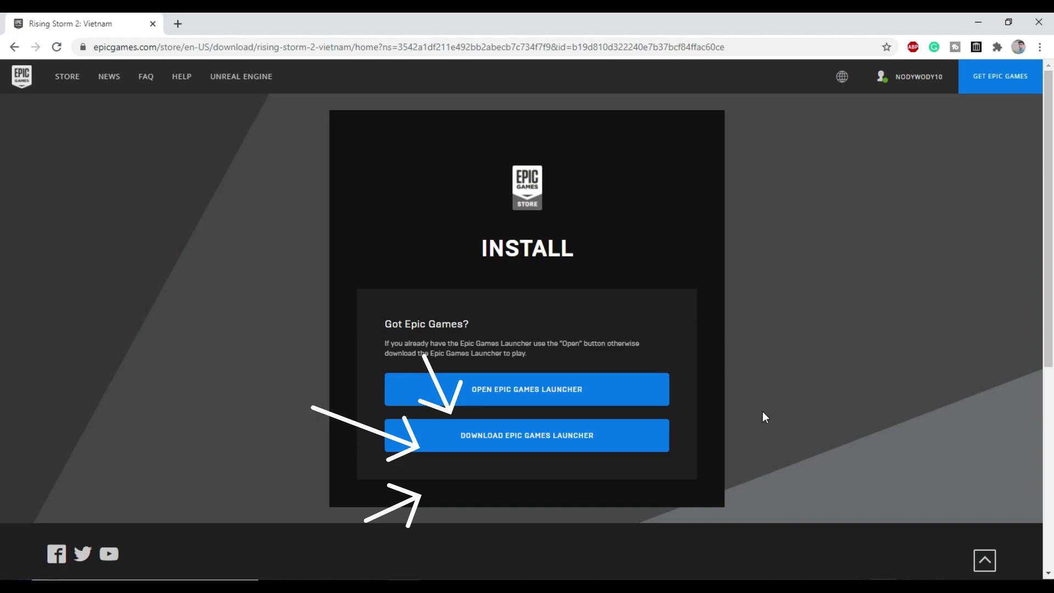
Step: Download the Epic Games Launcher installer and save it to the Downloads folder under the suggested file name
left_click(622, 443)
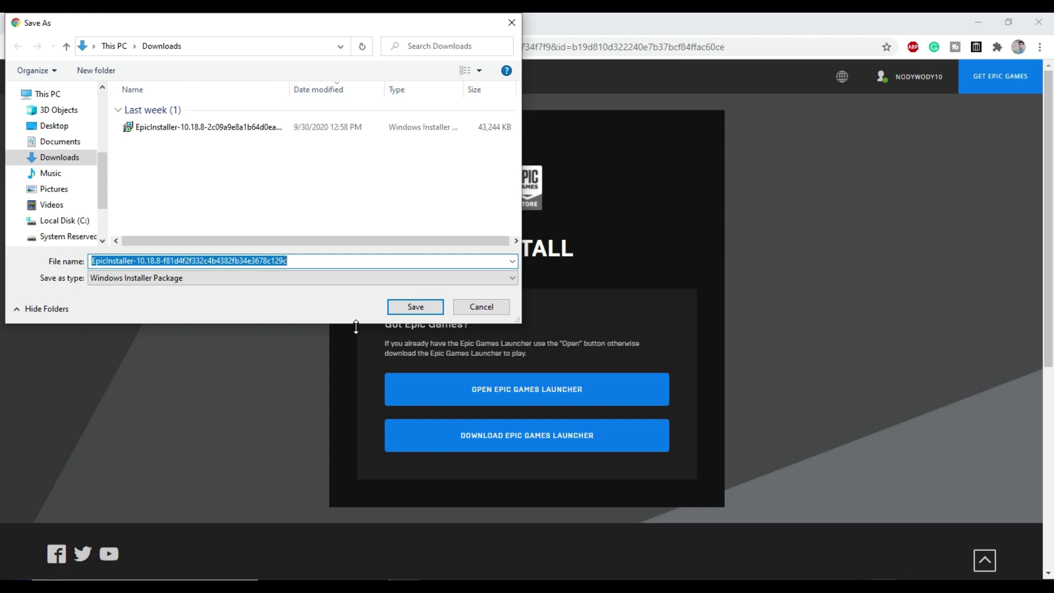
left_click(415, 307)
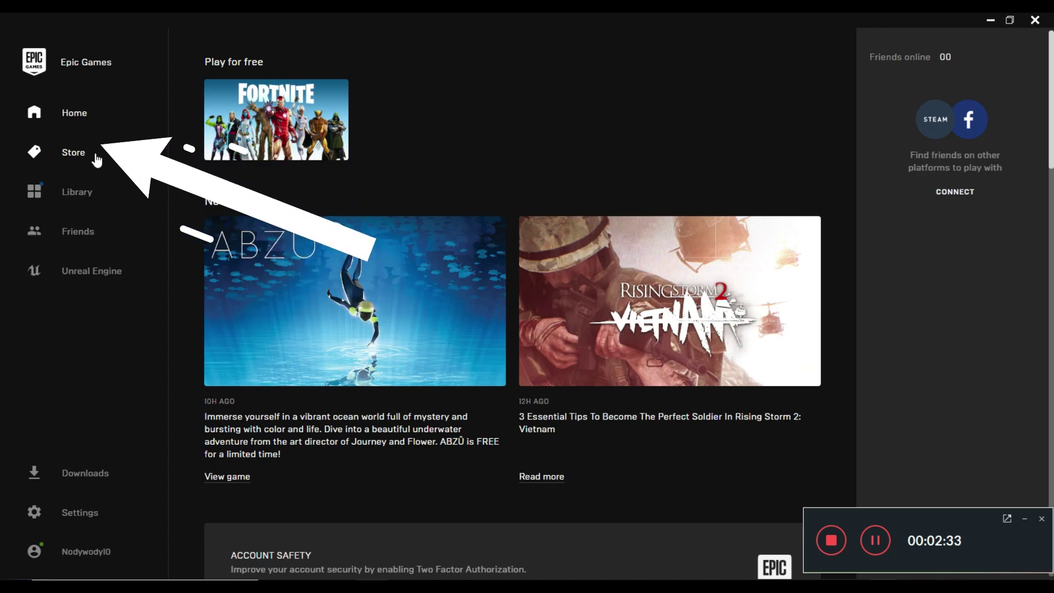
Step: In the Epic Games Launcher store, open Rising Storm 2: Vietnam from Free Games, accept the mature content notice and check its ownership status
left_click(86, 151)
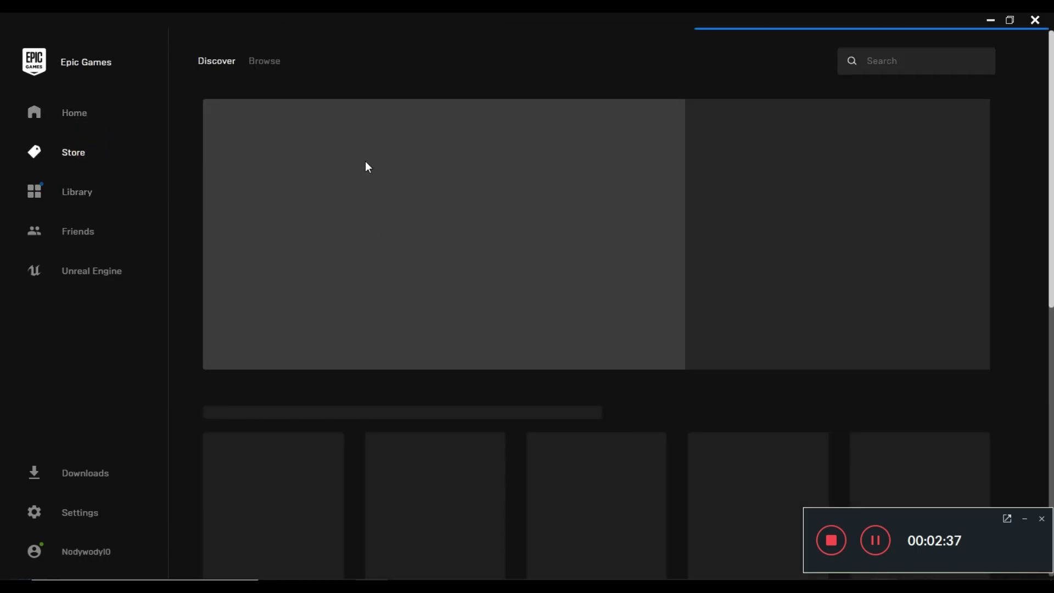
scroll(487, 142, "down", 12)
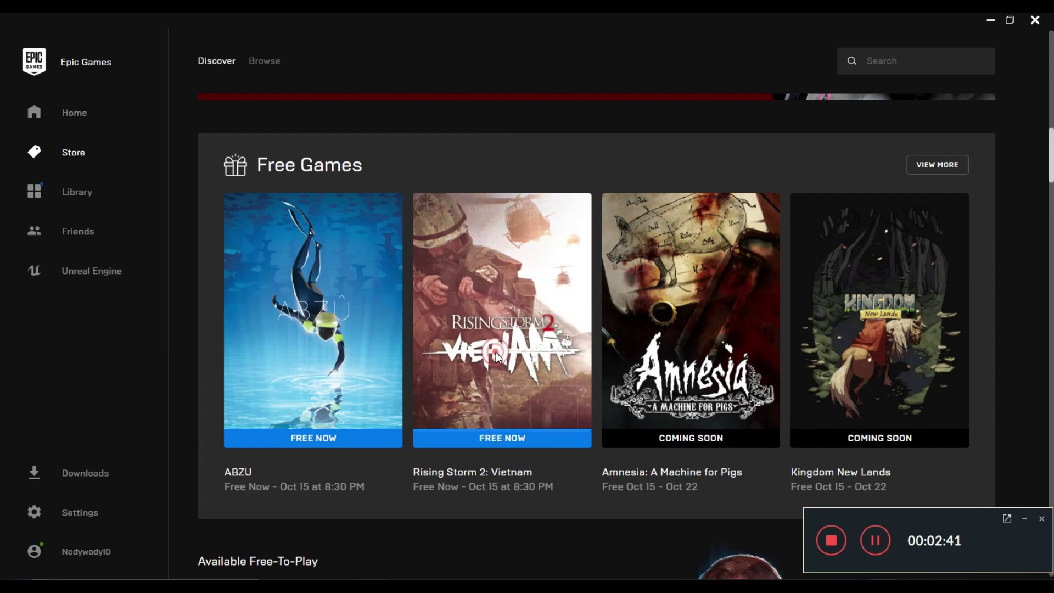
left_click(493, 348)
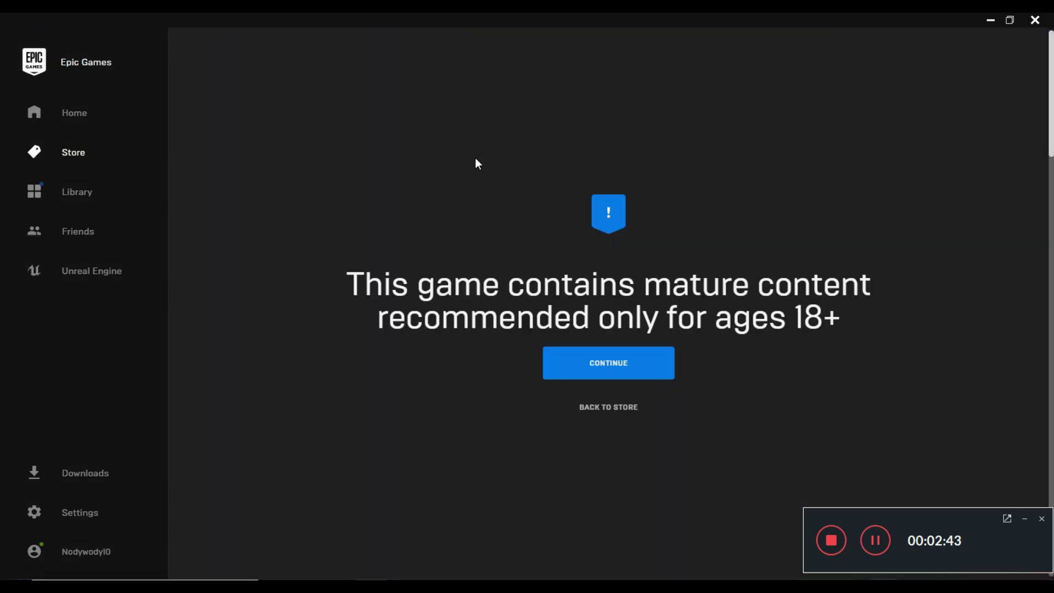
left_click(635, 372)
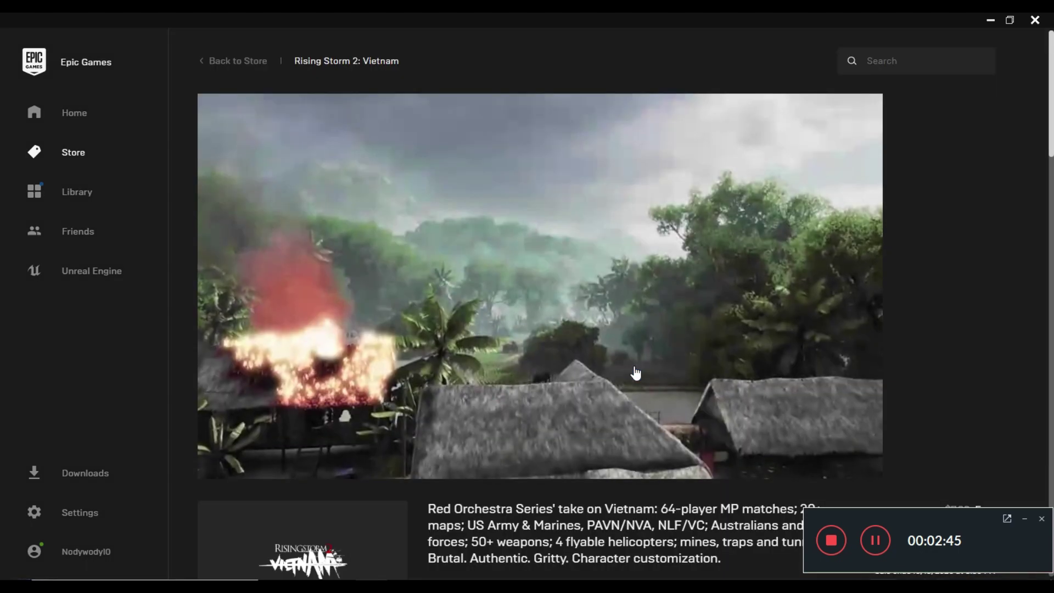
scroll(668, 244, "down", 5)
scroll(668, 244, "up", 3)
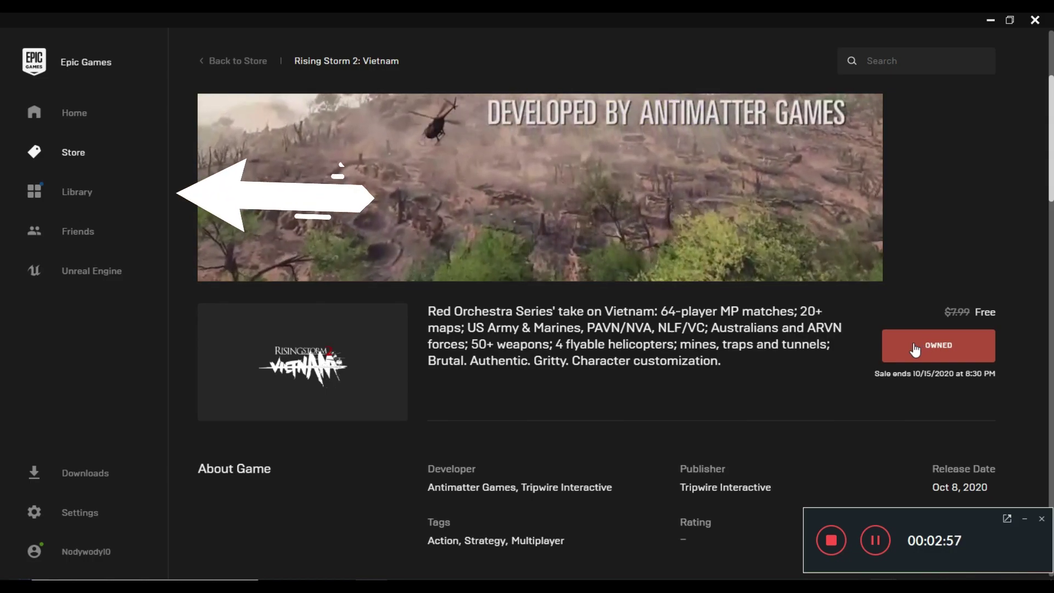
Step: Install Rising Storm 2: Vietnam from the library into F:\GTAV with Auto-Update and Create Shortcut enabled
left_click(96, 203)
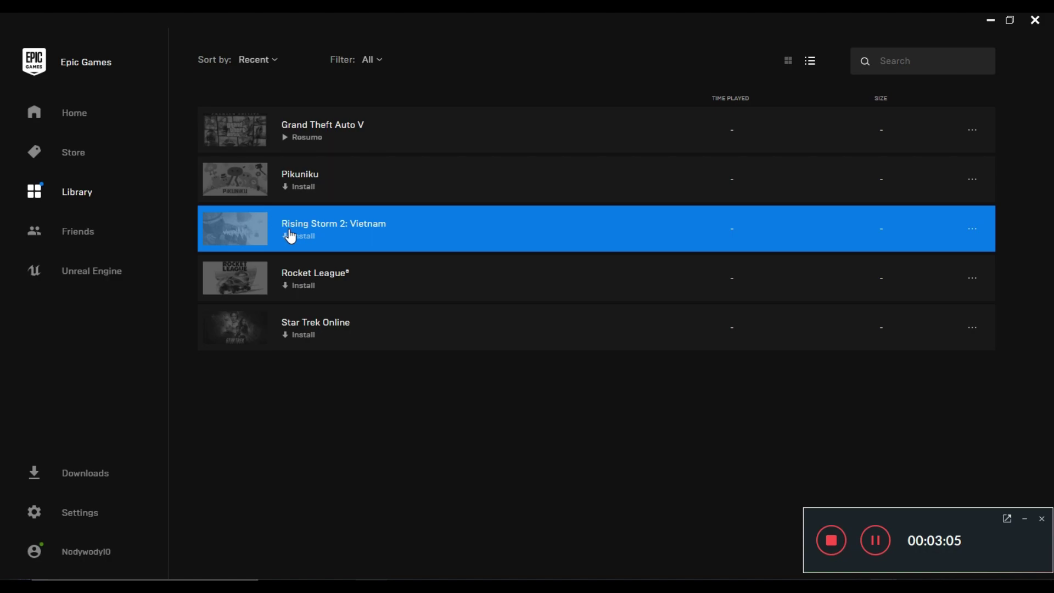
left_click(448, 242)
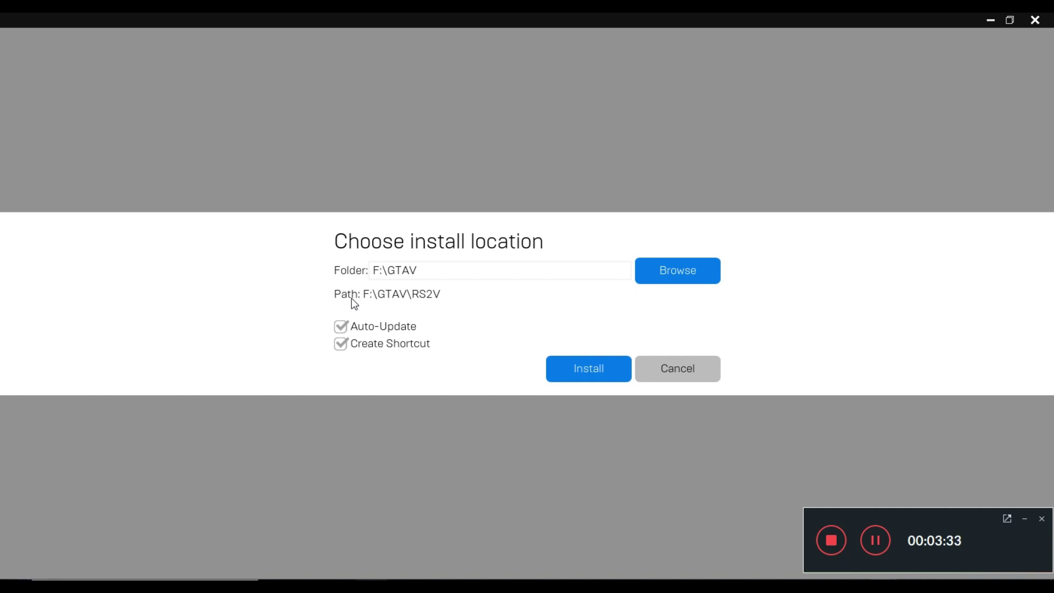
left_click(622, 374)
Step: Open the ABZU page from the store's Free Games section and view its purchase details
left_click(78, 150)
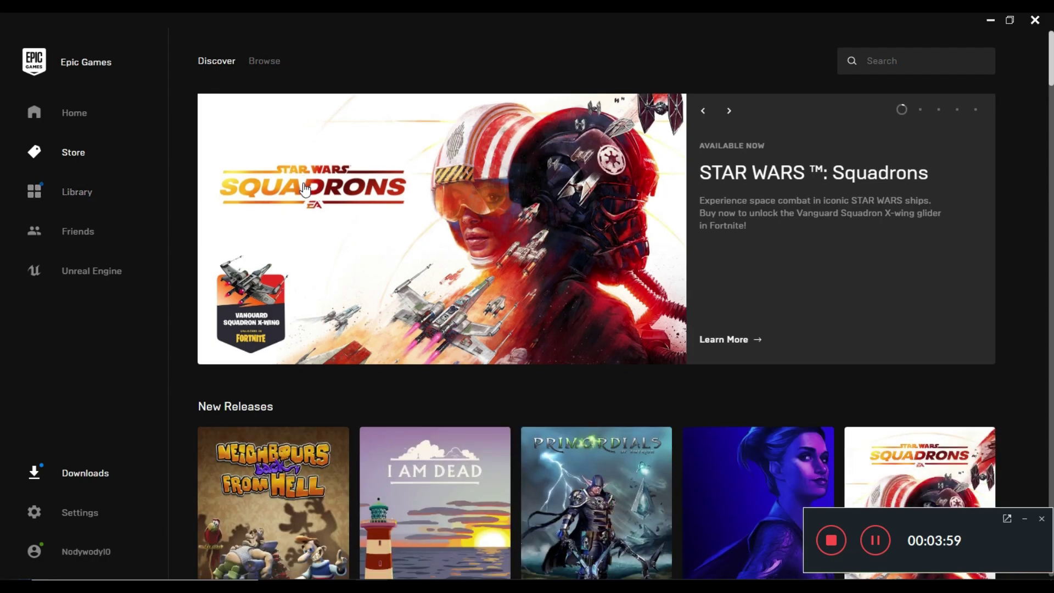
scroll(318, 216, "down", 10)
scroll(331, 344, "down", 5)
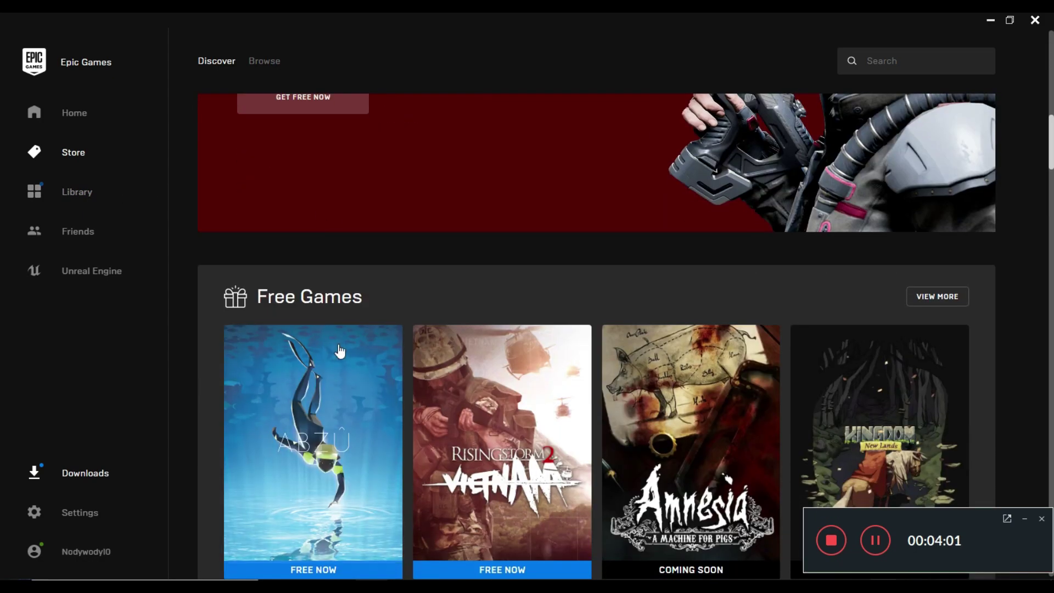
scroll(267, 552, "down", 1)
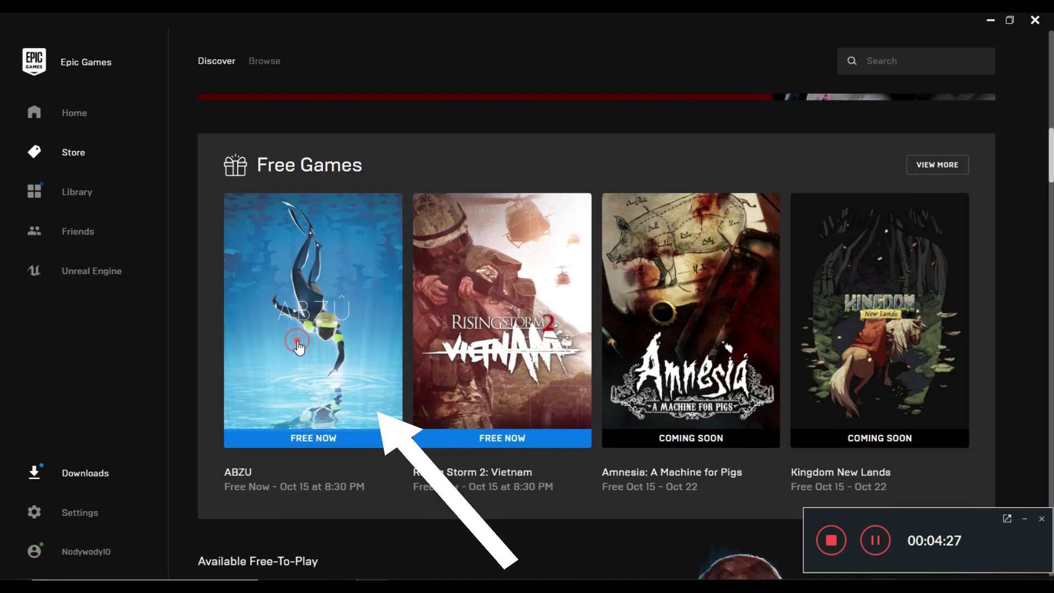
left_click(297, 340)
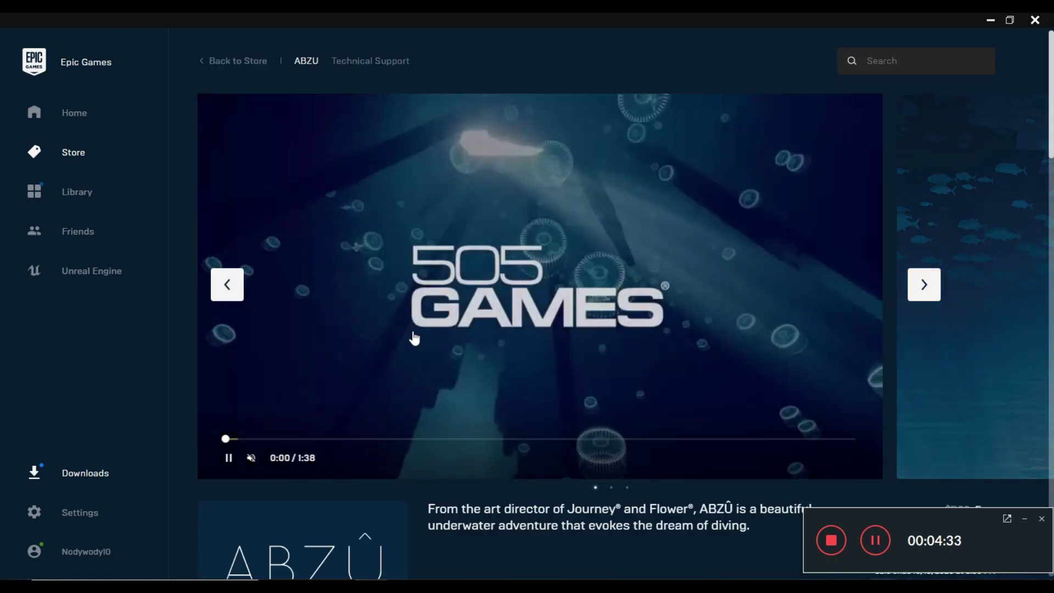
scroll(499, 338, "down", 5)
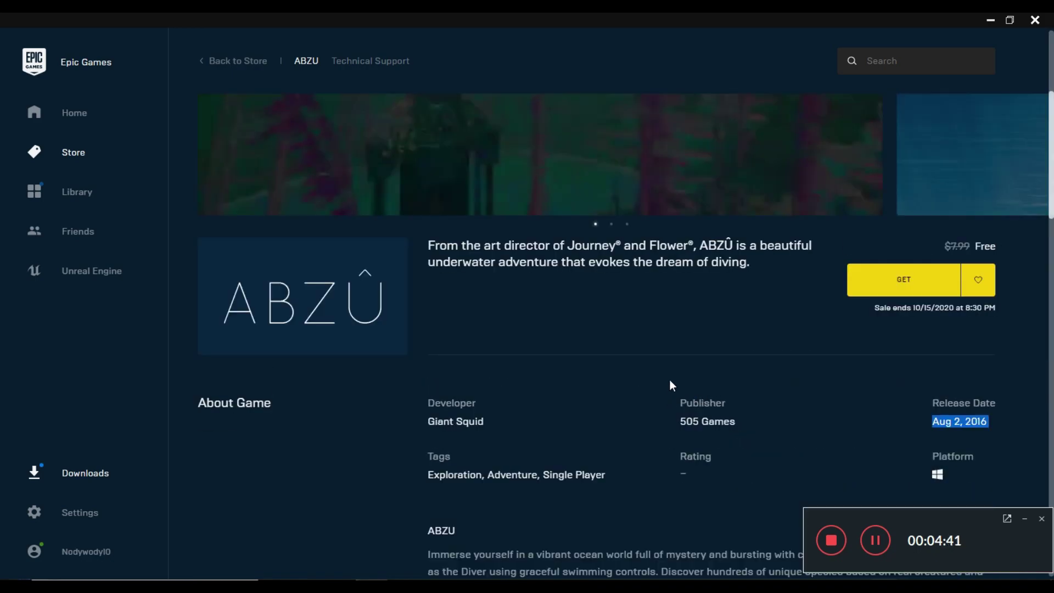
Step: Get ABZU for free, agree to share the email with 505 Games and place the order
left_click(922, 411)
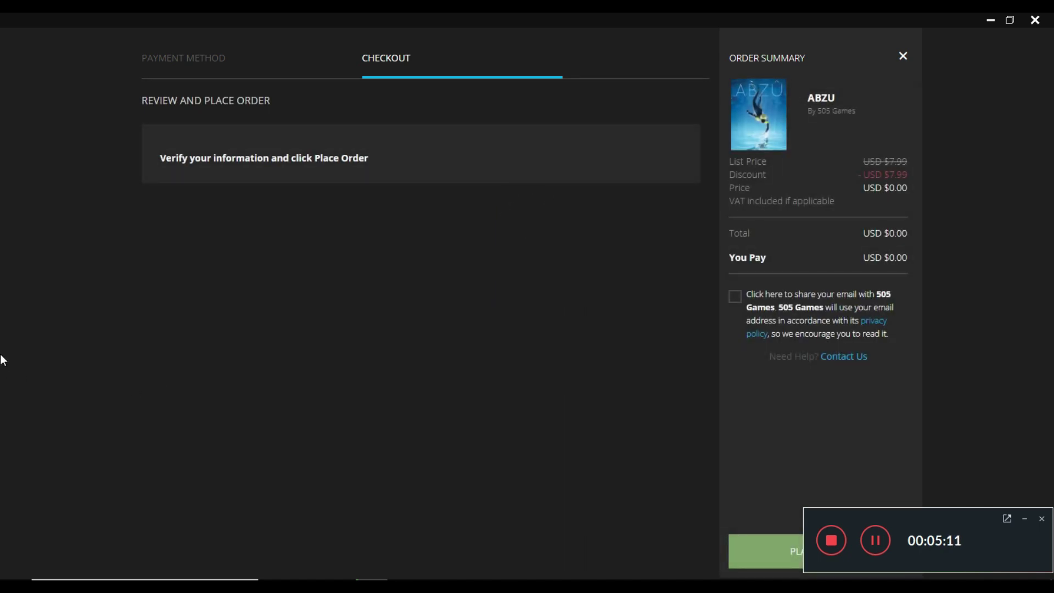
double_click(812, 101)
left_click(880, 187)
left_click(736, 298)
left_click(736, 298)
left_click(737, 297)
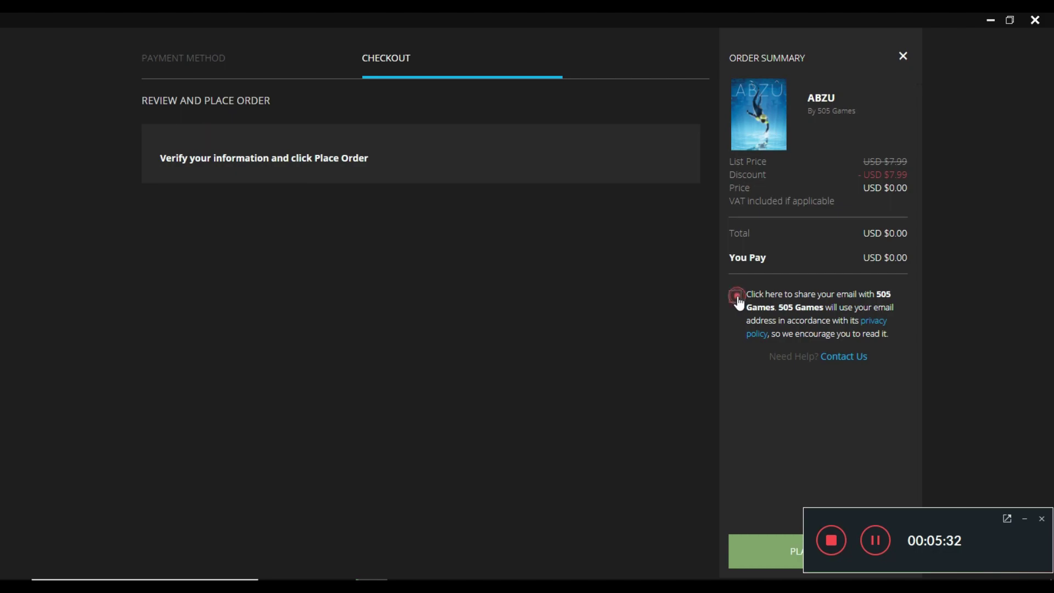
left_click(1024, 519)
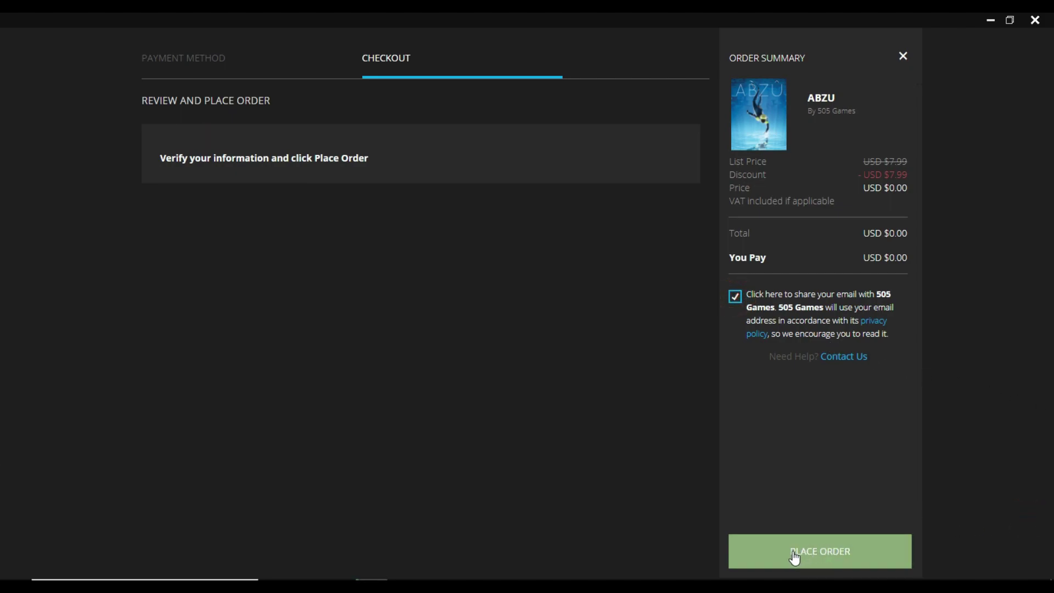
left_click(794, 556)
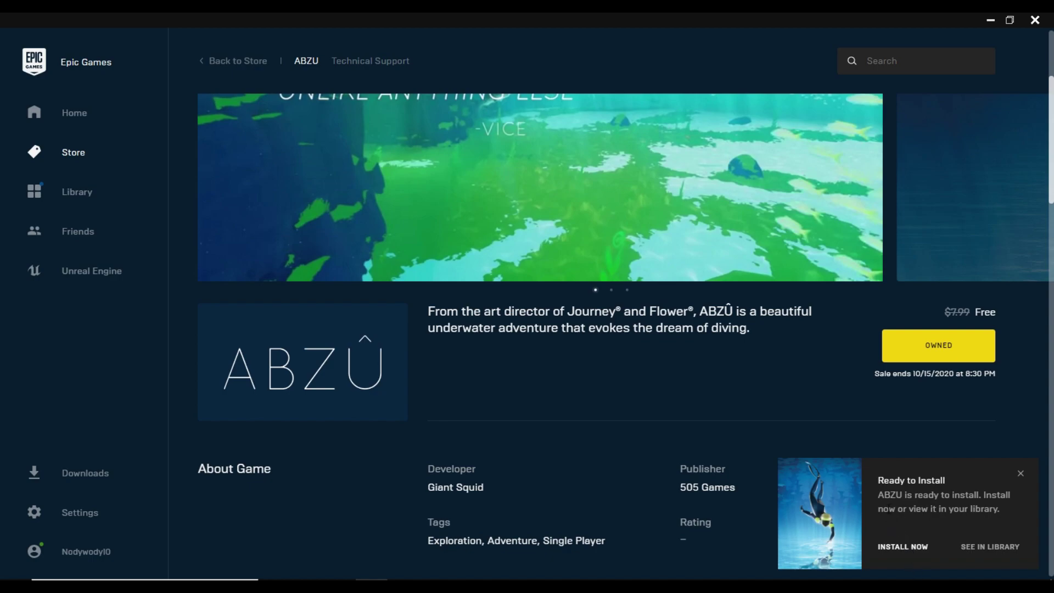
Step: Read the ABZU install notification and locate ABZU in the game library
left_click_drag(888, 495, 1011, 495)
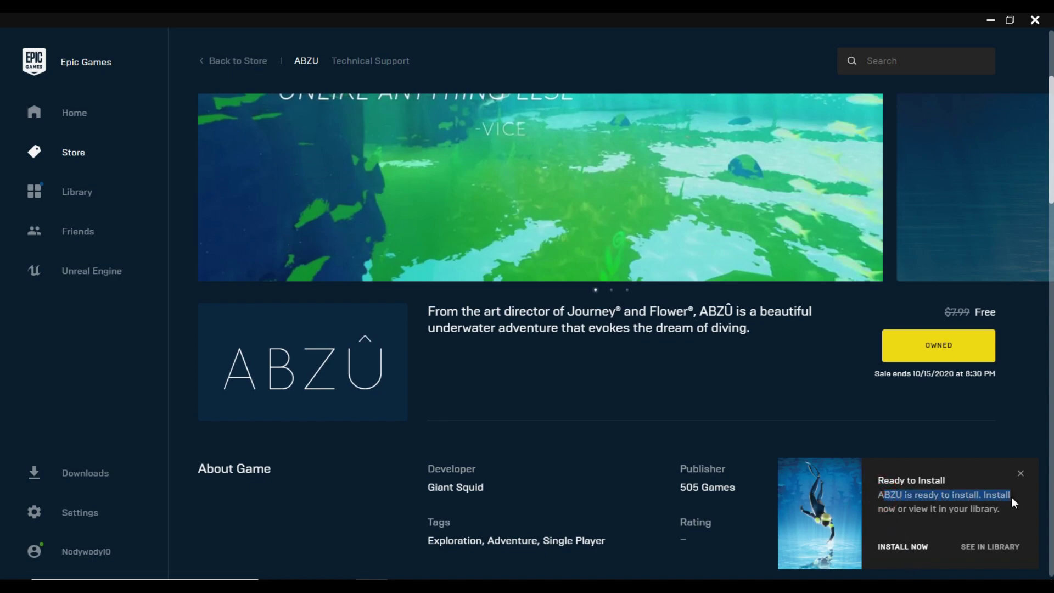
left_click_drag(884, 509, 1004, 514)
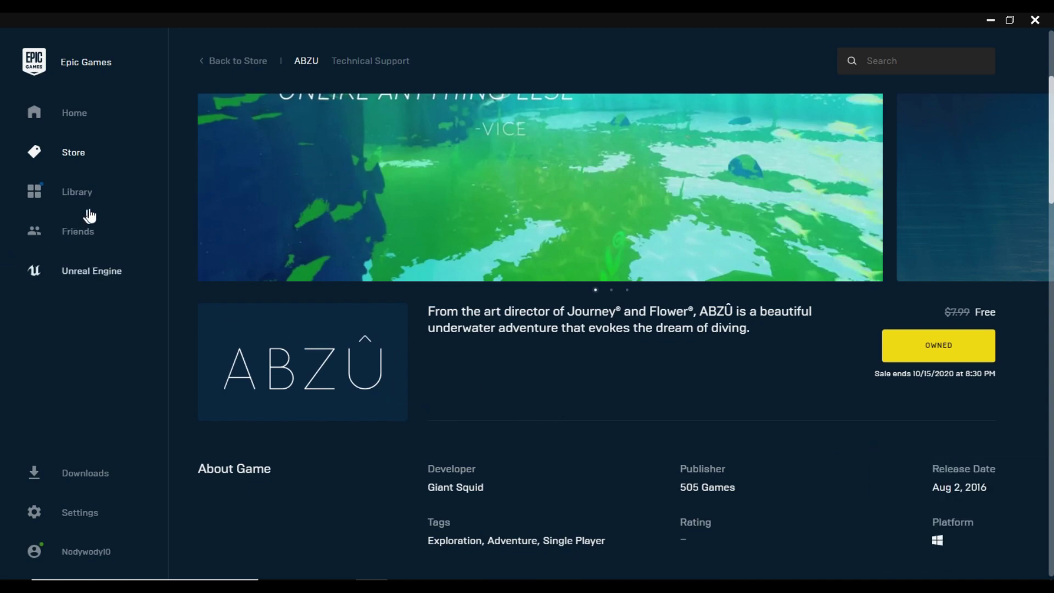
left_click(104, 198)
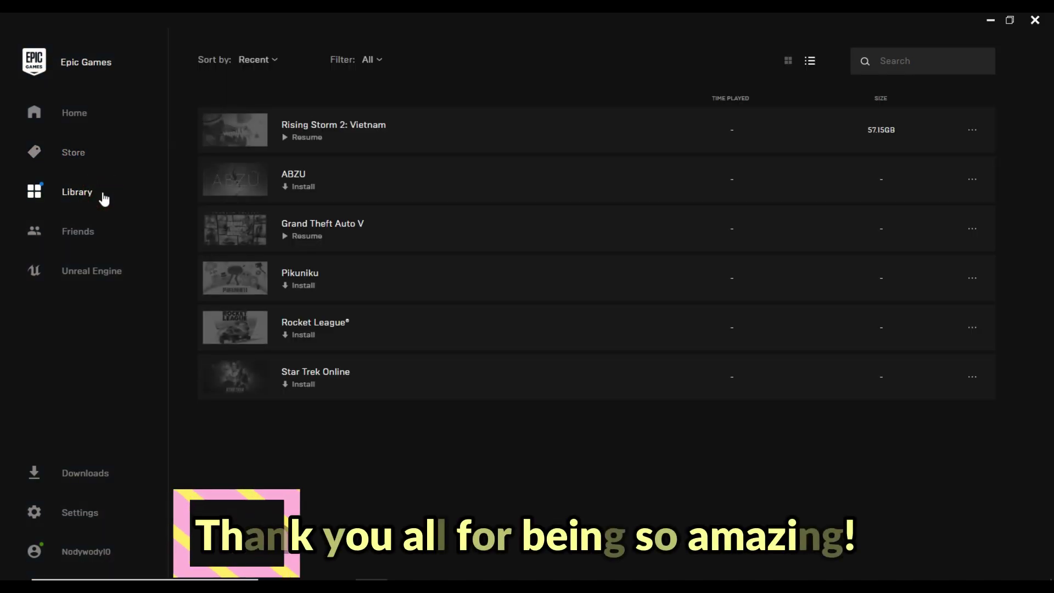
left_click(335, 167)
left_click(274, 192)
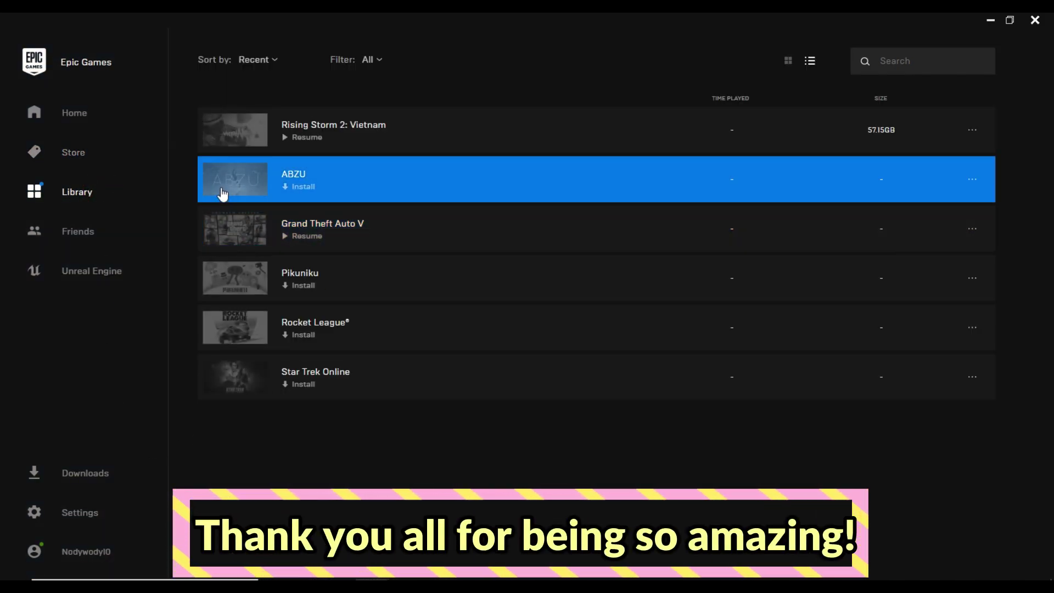